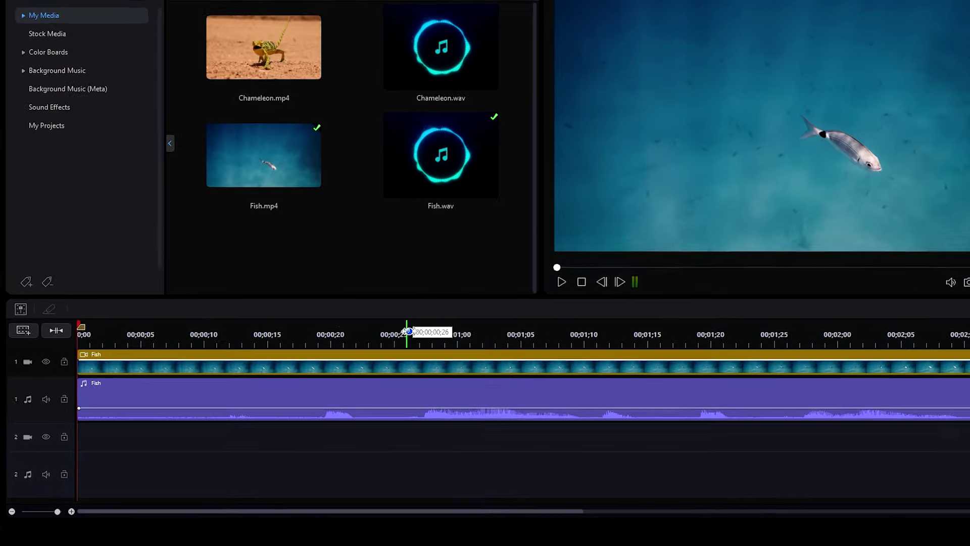
Step: Select the Fish audio clip on the timeline and open its audio editing tools
{"action": "left_click", "coordinate": [342, 416]}
{"action": "left_click", "coordinate": [199, 258]}
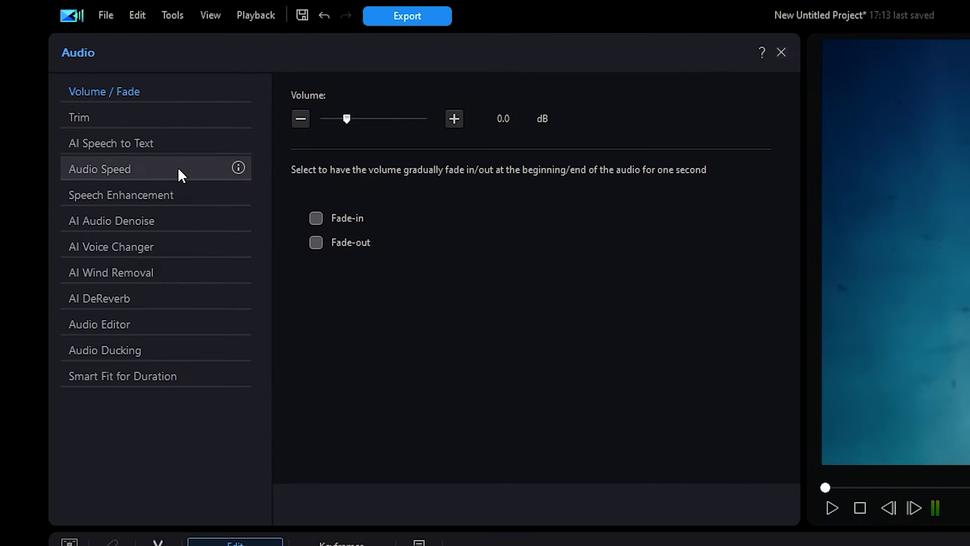
Step: Show the AI Voice Changer characters, filtering by type from effect presets back to human voices
{"action": "left_click", "coordinate": [188, 240]}
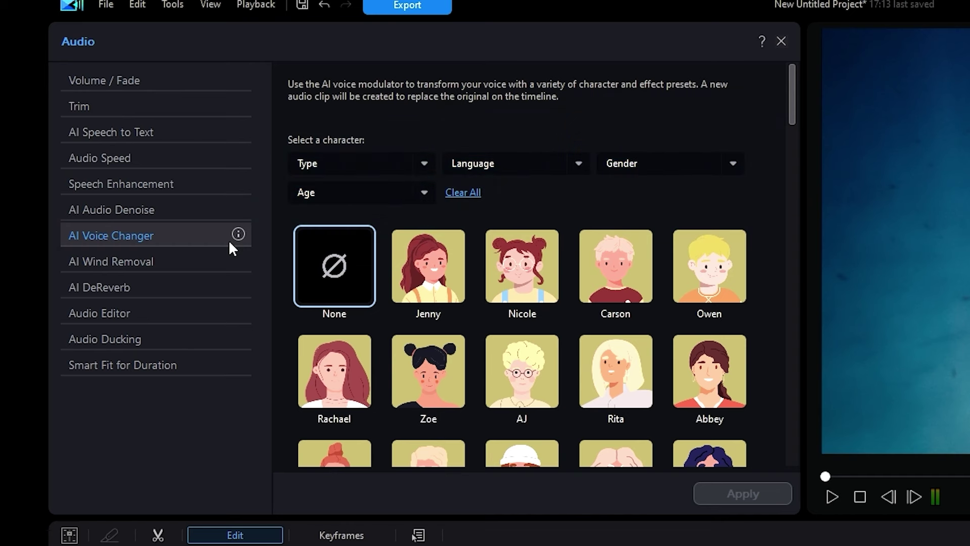
{"action": "left_click", "coordinate": [423, 164]}
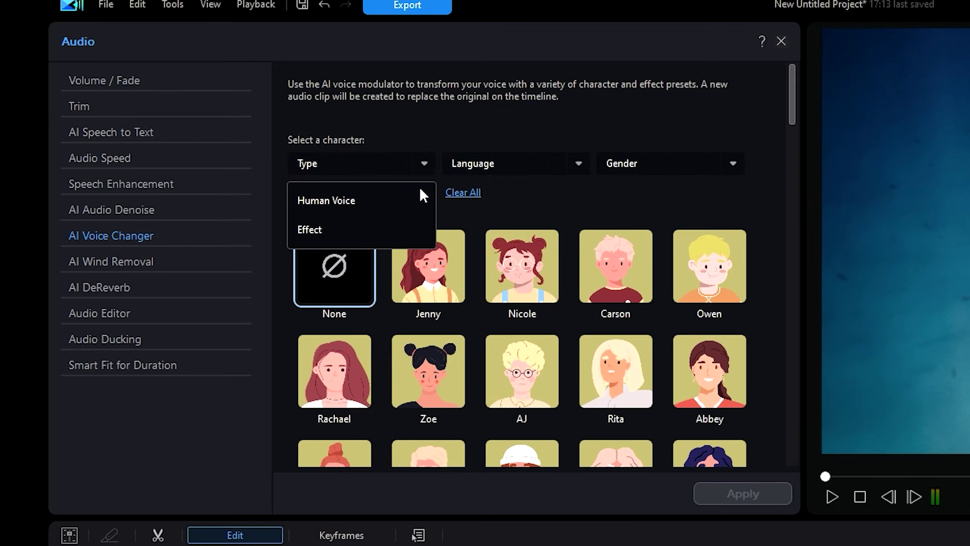
{"action": "left_click", "coordinate": [419, 232]}
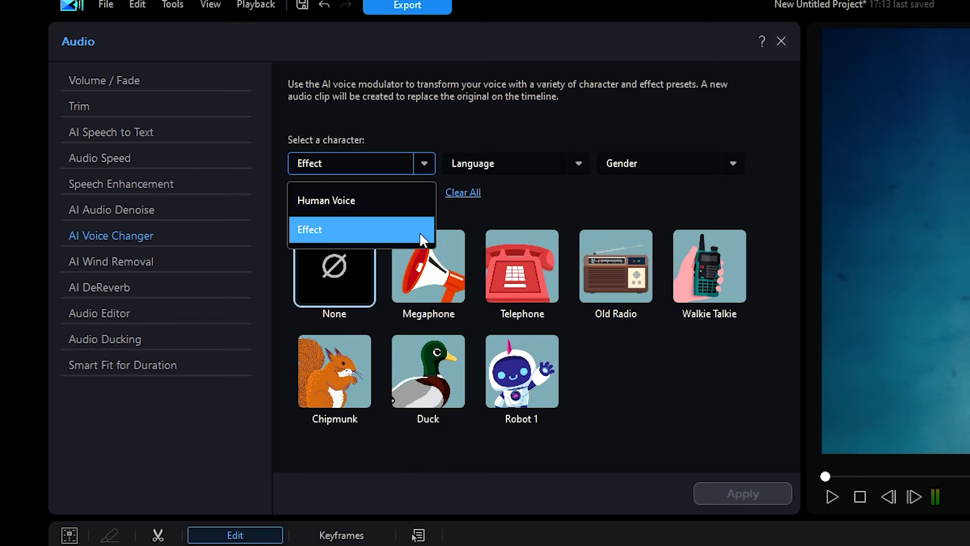
{"action": "left_click", "coordinate": [419, 232]}
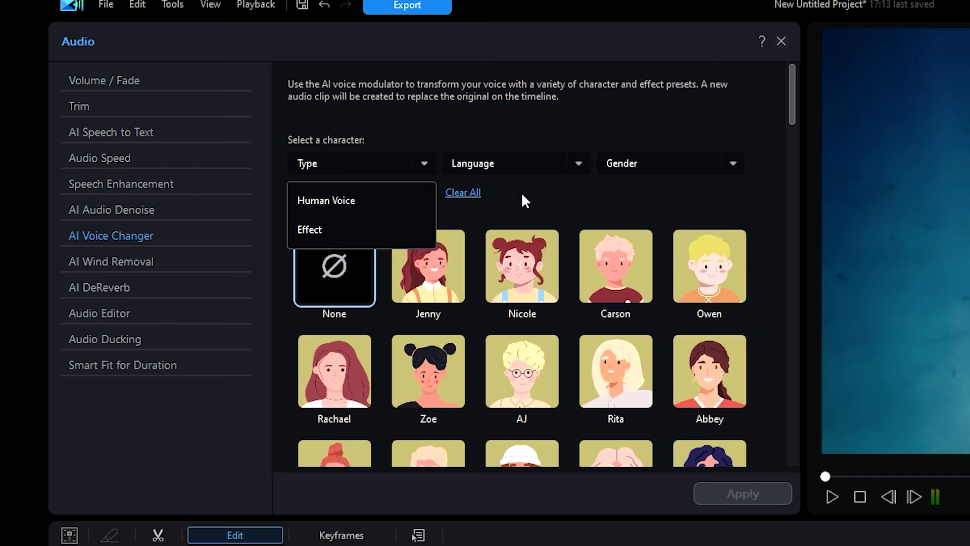
Step: Browse the language filter, then limit the characters to the Child age group
{"action": "left_click", "coordinate": [580, 164]}
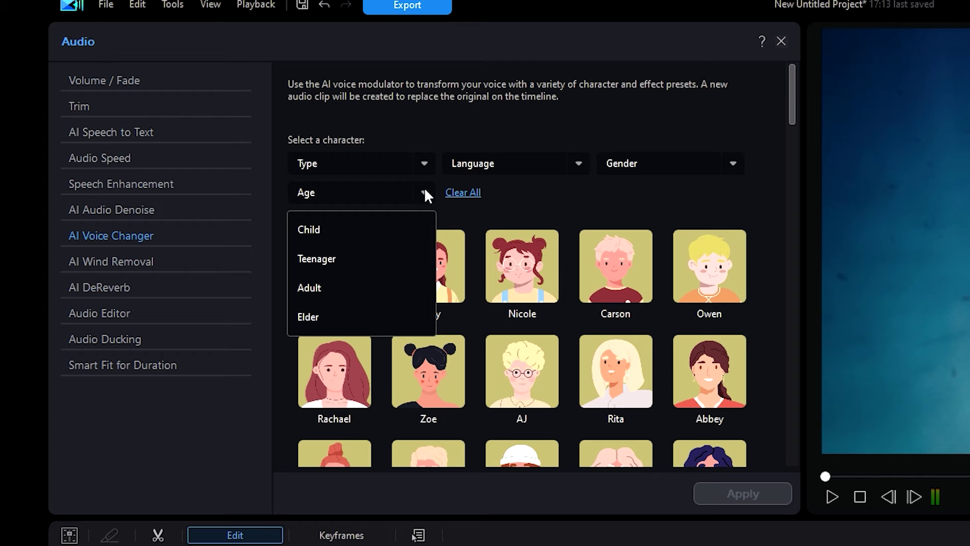
{"action": "left_click", "coordinate": [415, 225]}
{"action": "left_click", "coordinate": [457, 217]}
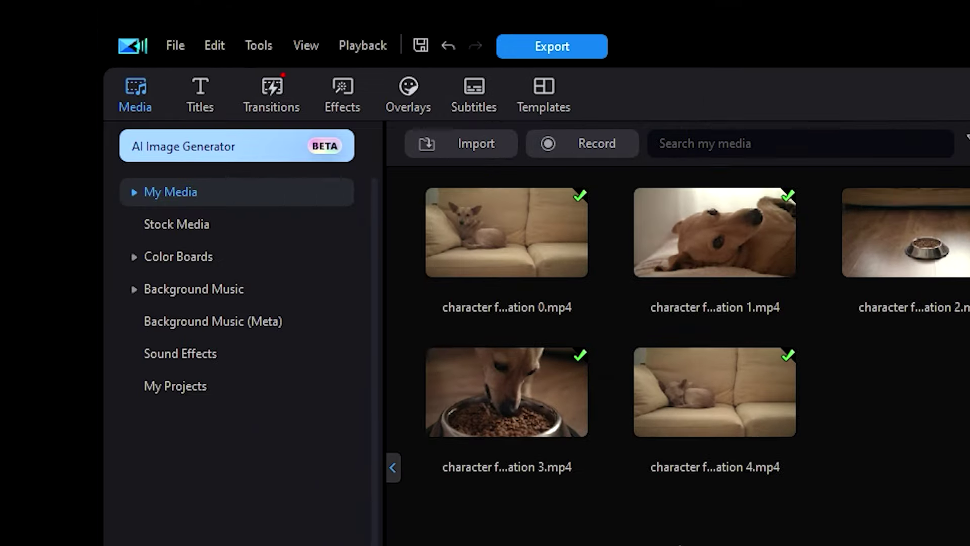
Step: Record a voice-over placed below track 1, producing Capture(7).wav on the second audio track
{"action": "left_click", "coordinate": [514, 144]}
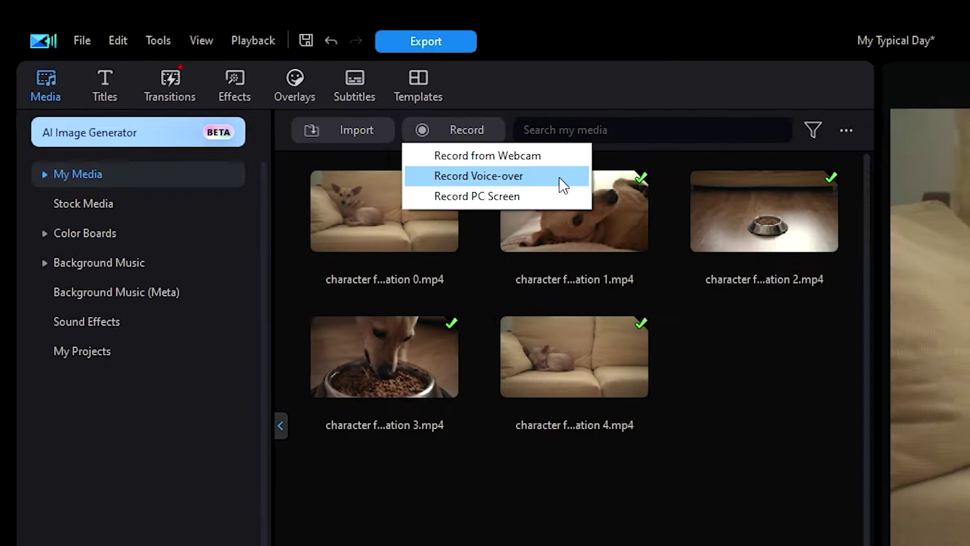
{"action": "left_click", "coordinate": [616, 198]}
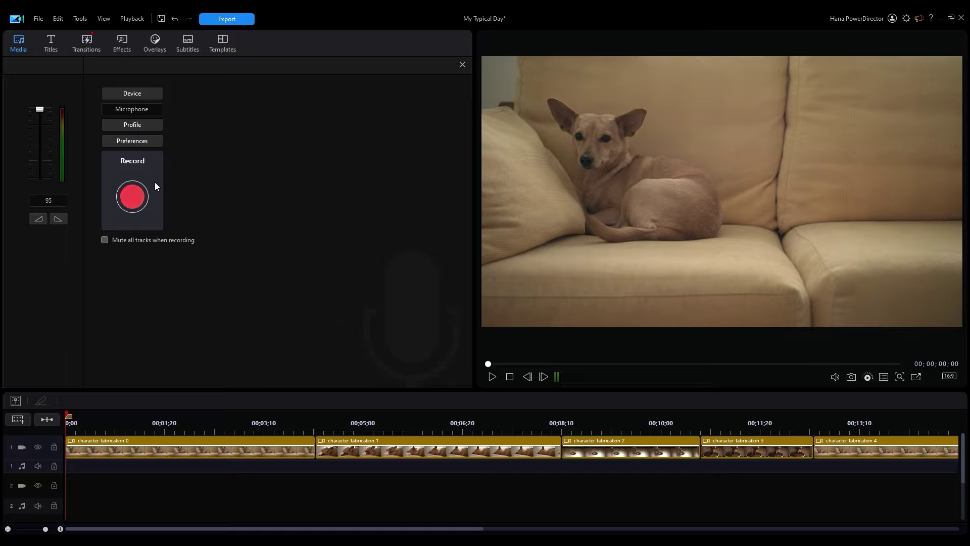
{"action": "left_click", "coordinate": [135, 196]}
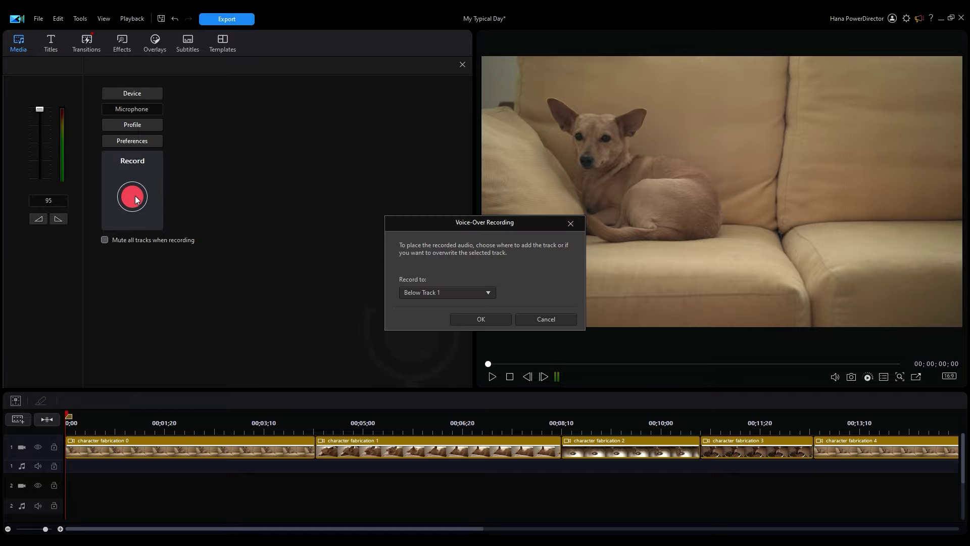
{"action": "left_click", "coordinate": [454, 316]}
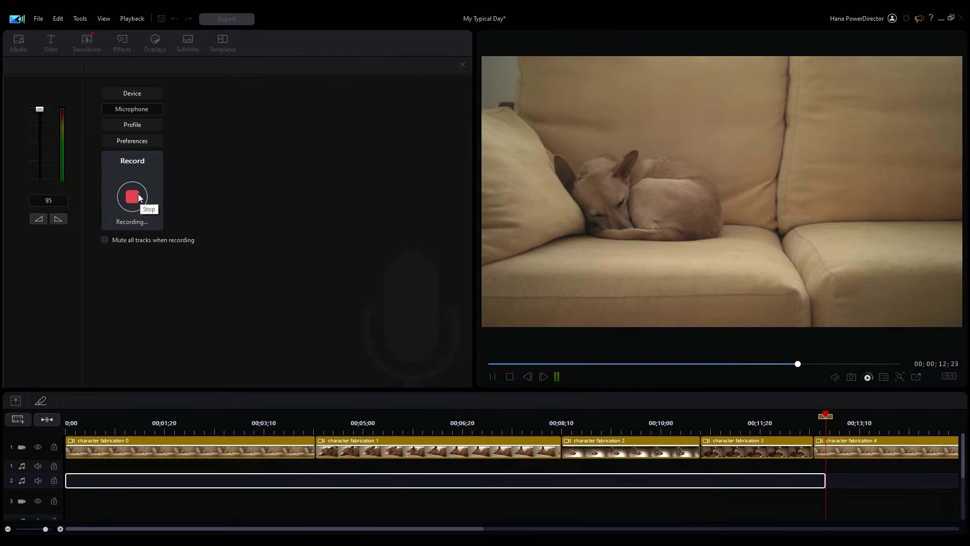
{"action": "left_click", "coordinate": [132, 196]}
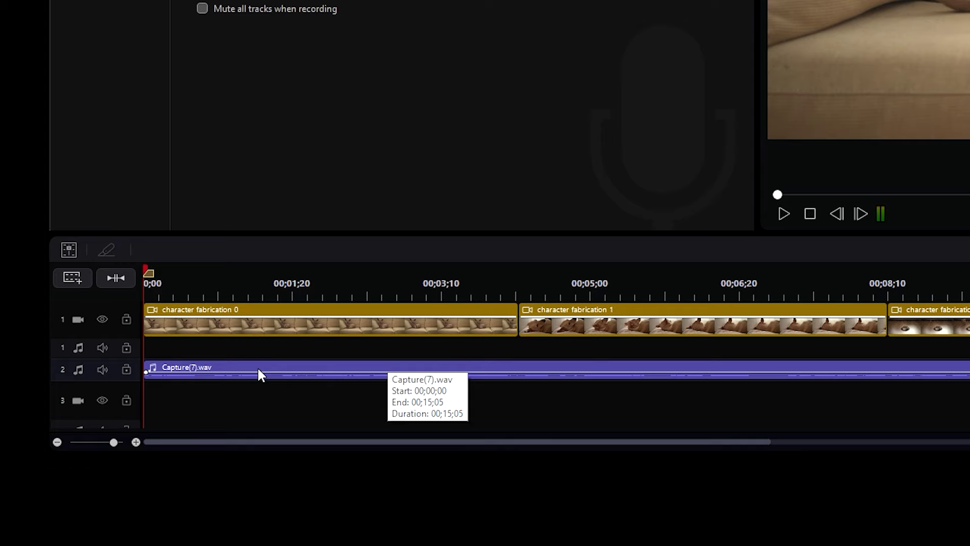
Step: Apply and preview the AJ character voice on the Capture(7).wav recording
{"action": "left_click", "coordinate": [259, 369]}
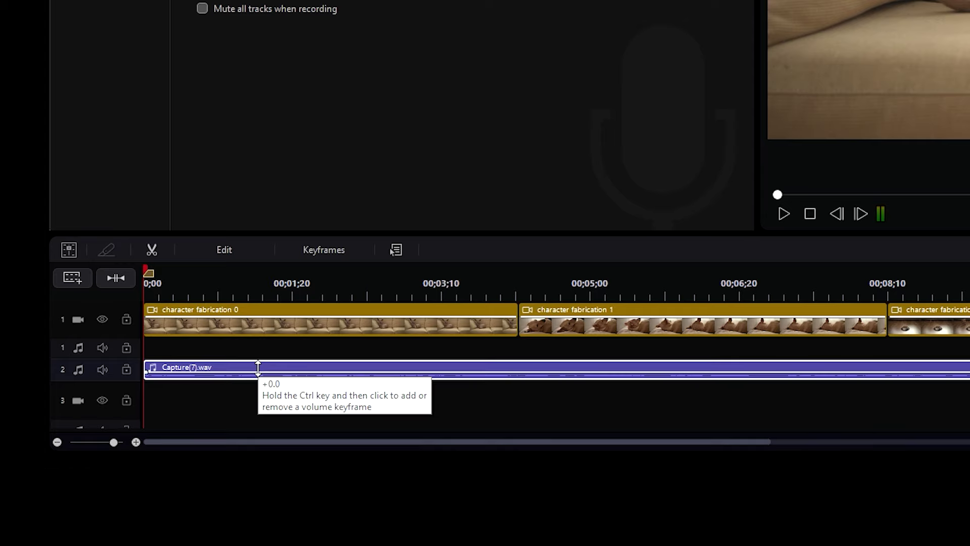
{"action": "left_click", "coordinate": [242, 253]}
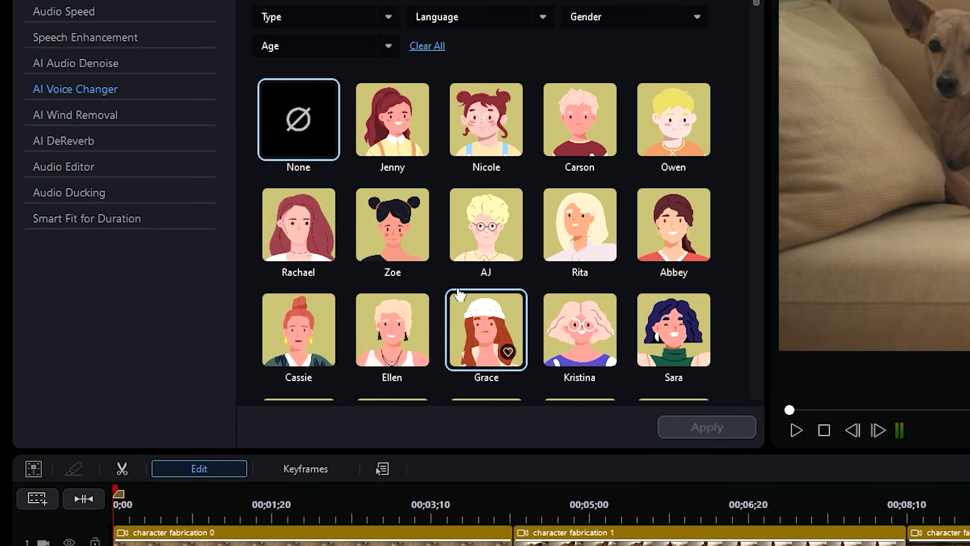
{"action": "left_click", "coordinate": [495, 261]}
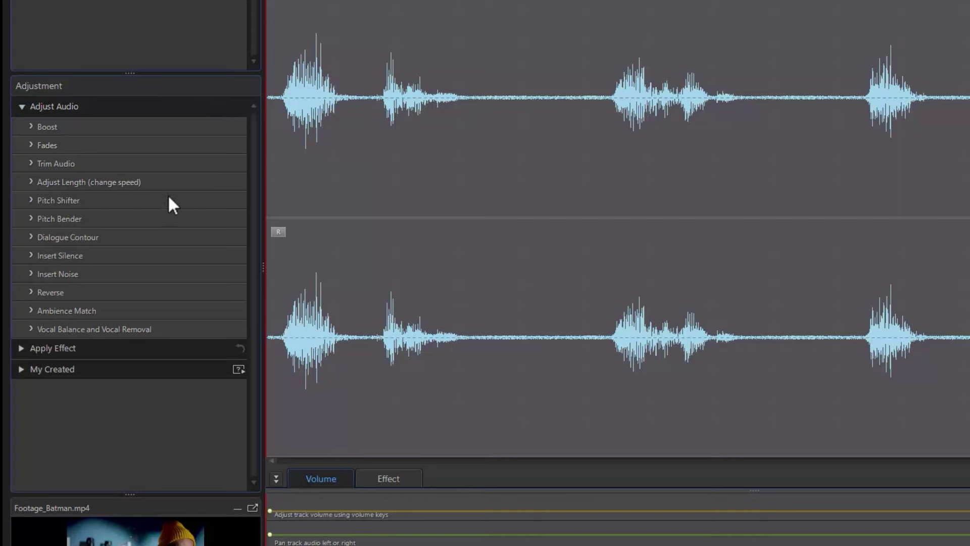
Step: Expand the Pitch Shifter settings to show its Semitones control
{"action": "left_click", "coordinate": [168, 196]}
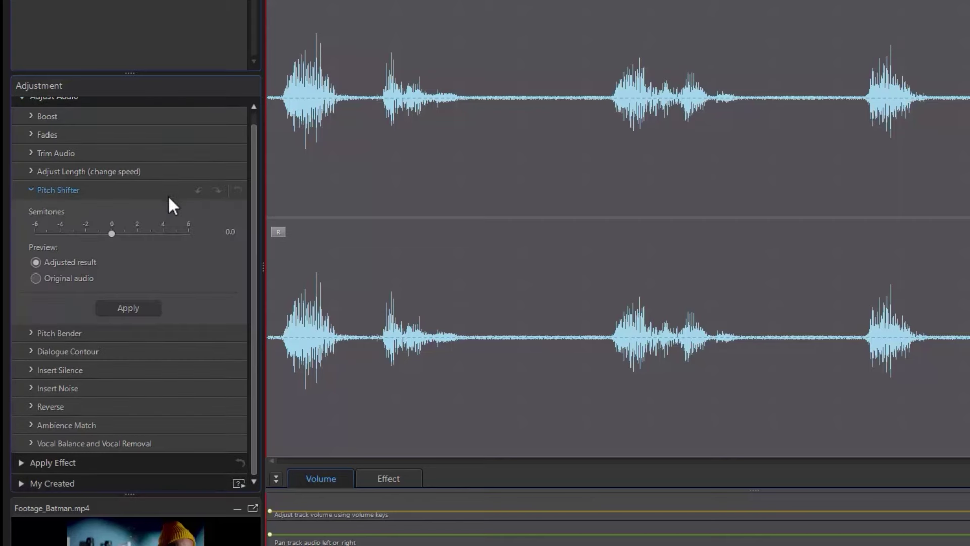